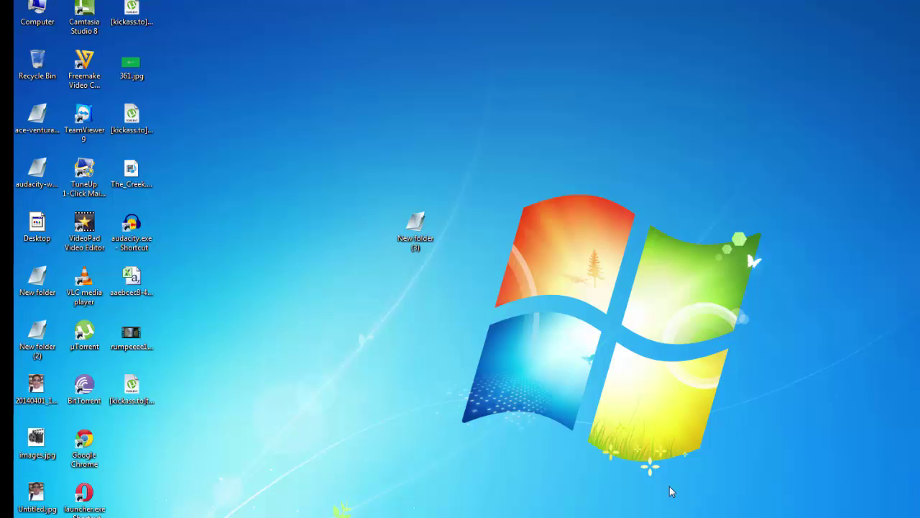
# Open the "The Fault in Our Stars" torrent file from the desktop with BitTorrent and start its download with the default options
pyautogui.click(128, 395)
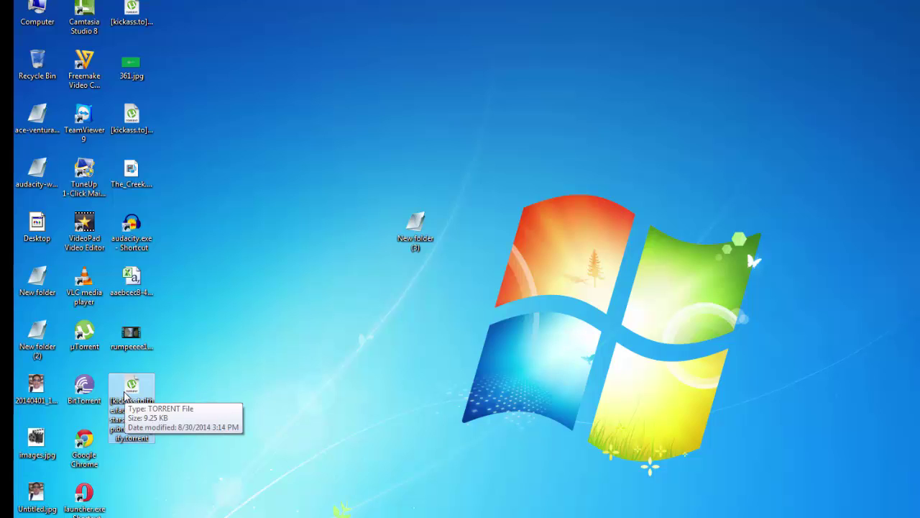
pyautogui.rightClick(124, 395)
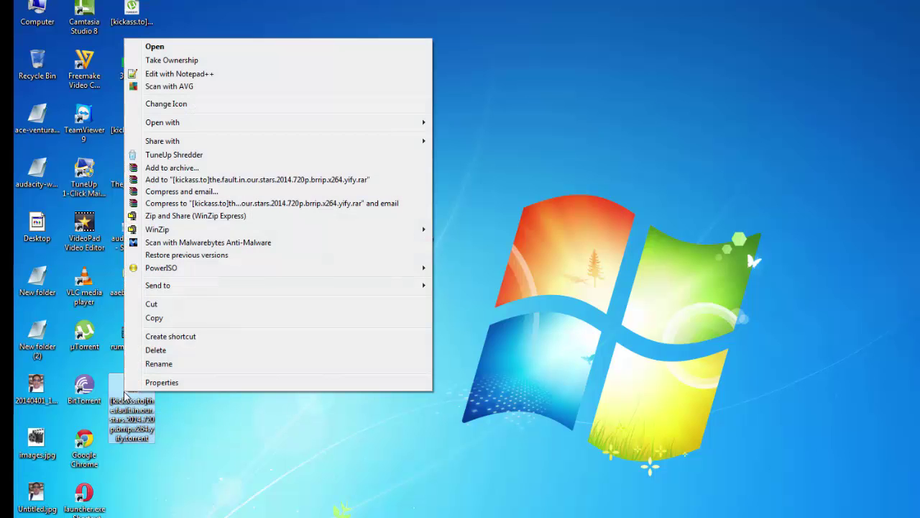
pyautogui.moveTo(206, 125)
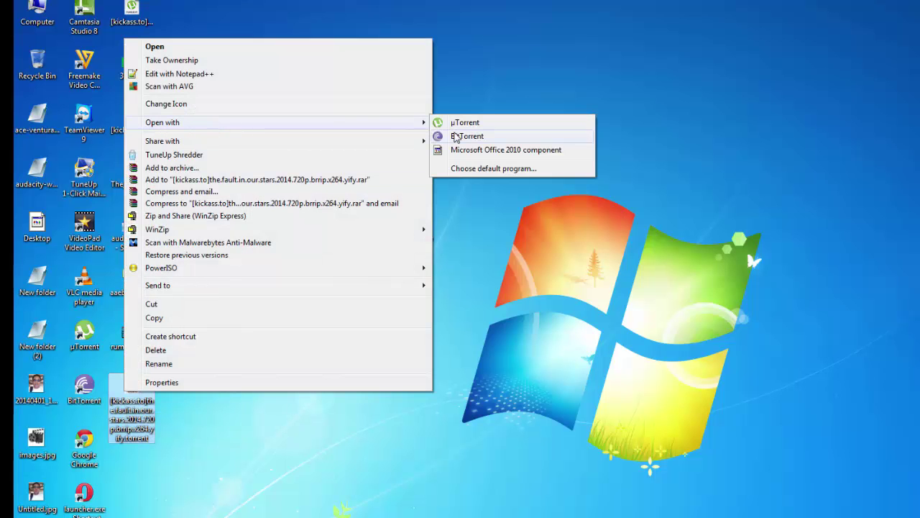
pyautogui.click(460, 136)
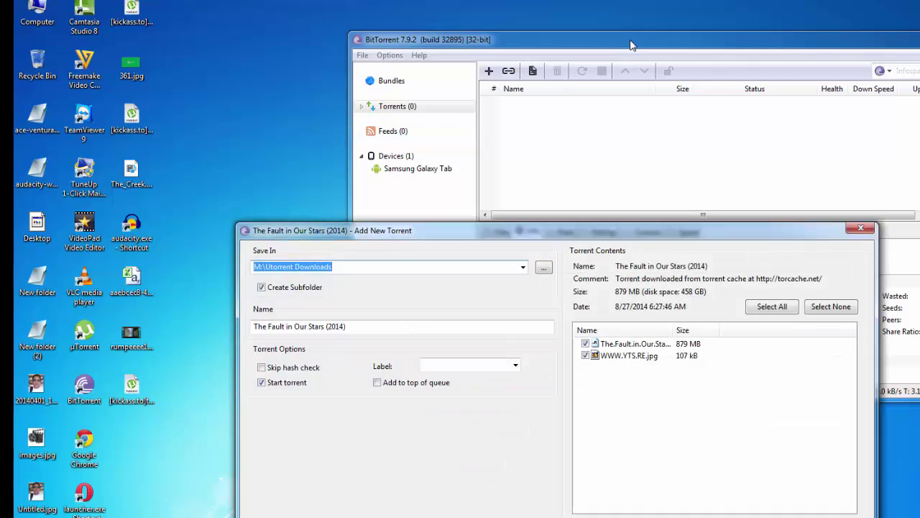
pyautogui.press('Return')
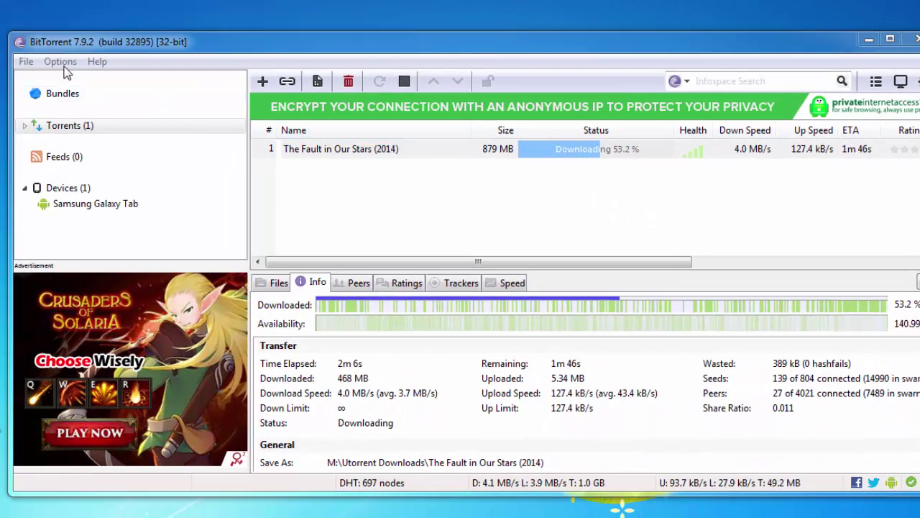
# Open the preferences and review the Connection and Bandwidth settings, moving the dialog aside briefly to check the torrent's status
pyautogui.click(60, 63)
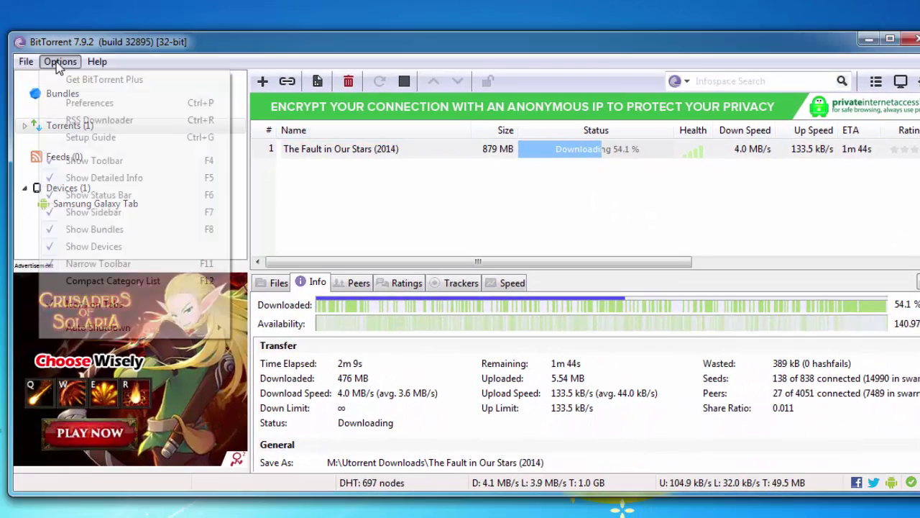
pyautogui.click(66, 105)
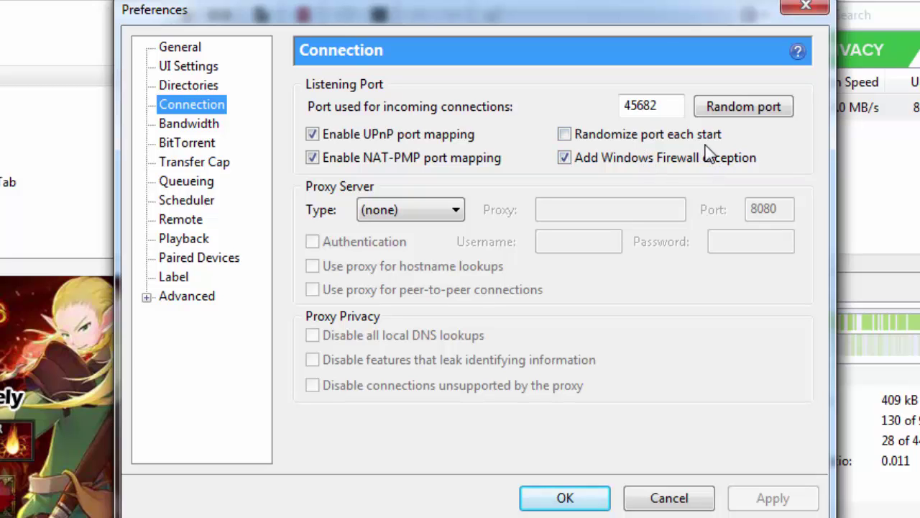
pyautogui.click(189, 125)
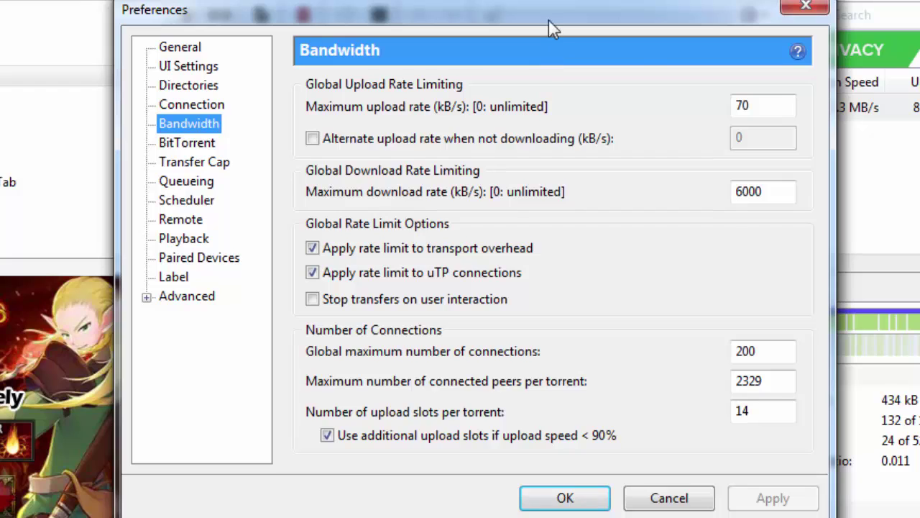
pyautogui.moveTo(549, 20); pyautogui.dragTo(530, 232)
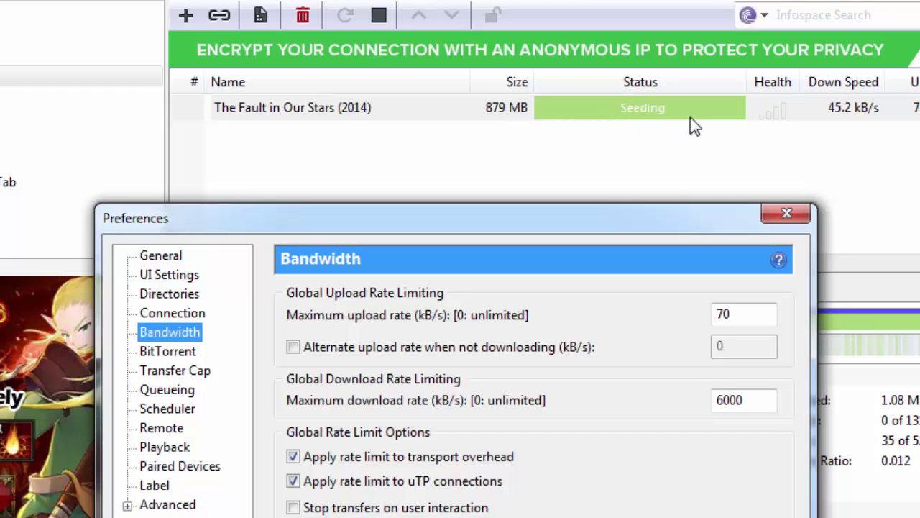
pyautogui.moveTo(600, 216); pyautogui.dragTo(695, 4)
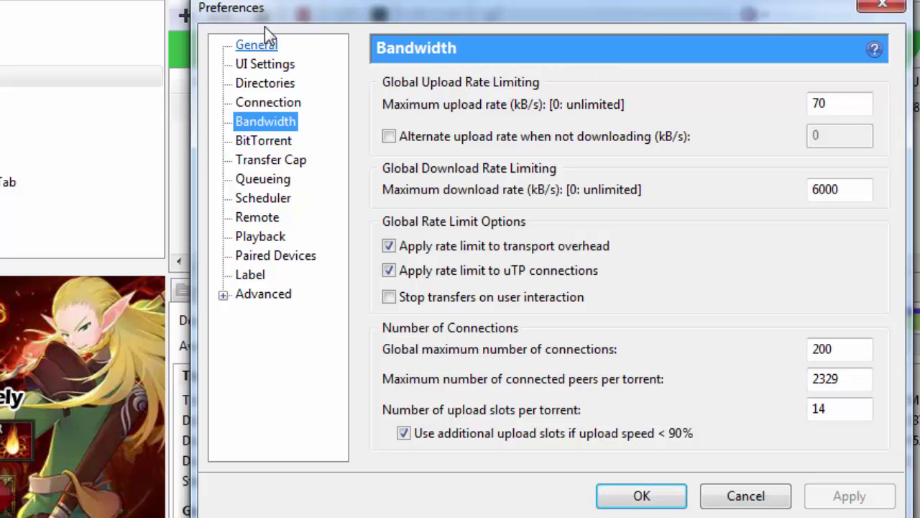
# In the BitTorrent preferences, switch outgoing protocol encryption to Disabled and back to Forced
pyautogui.click(268, 144)
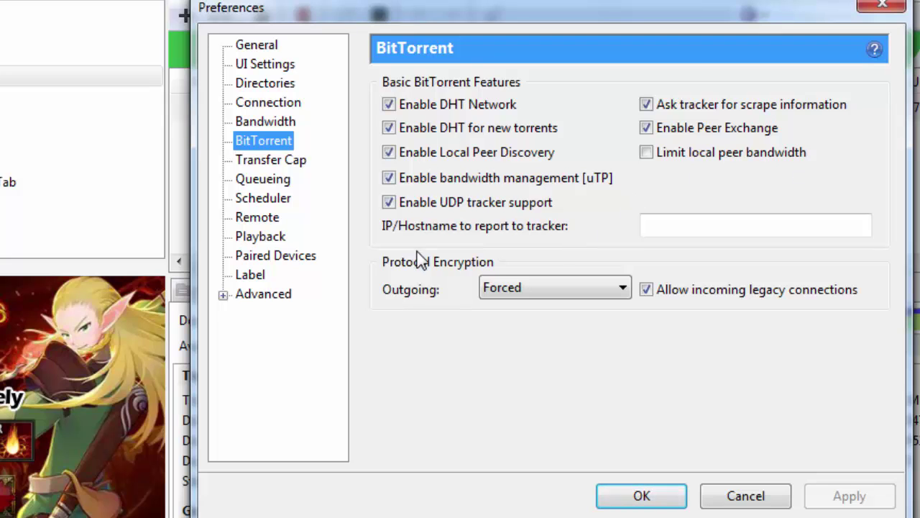
pyautogui.click(612, 288)
pyautogui.click(560, 309)
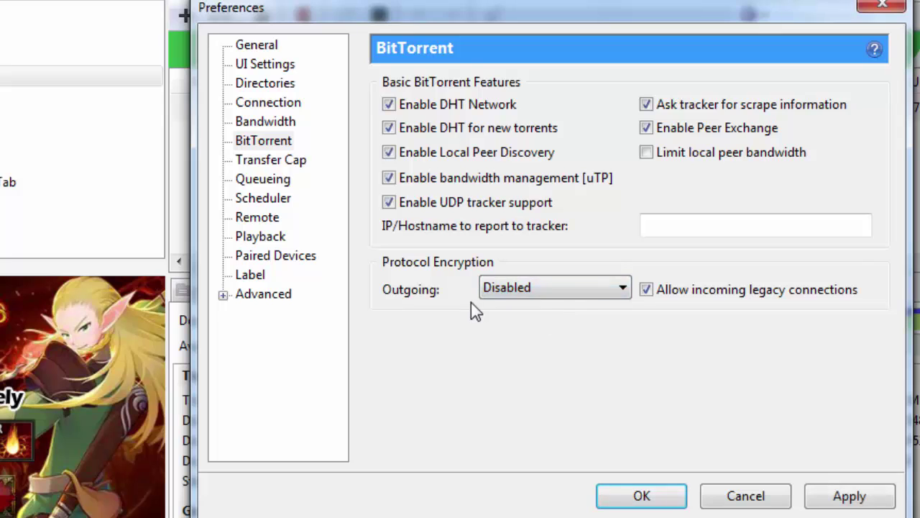
pyautogui.click(622, 289)
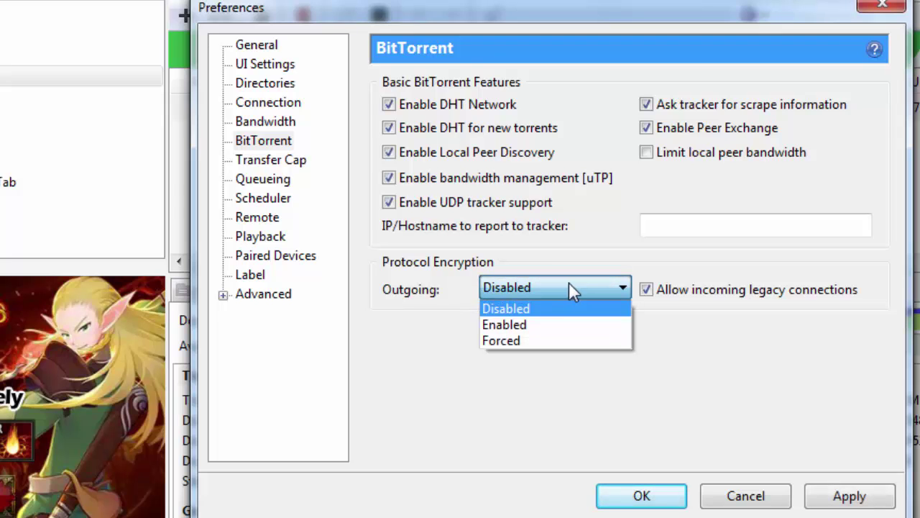
pyautogui.click(555, 340)
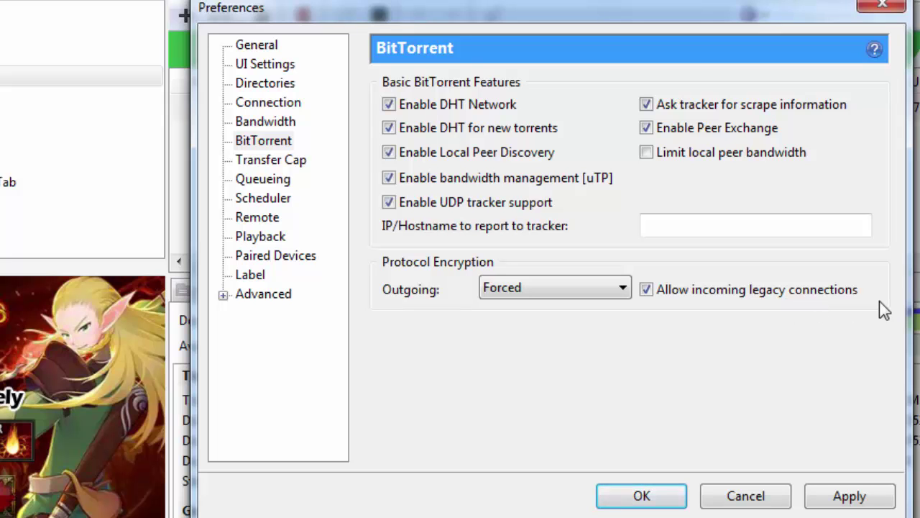
# Review the Transfer Cap preferences and the Queueing preferences, including the minimum seeding ratio
pyautogui.click(286, 169)
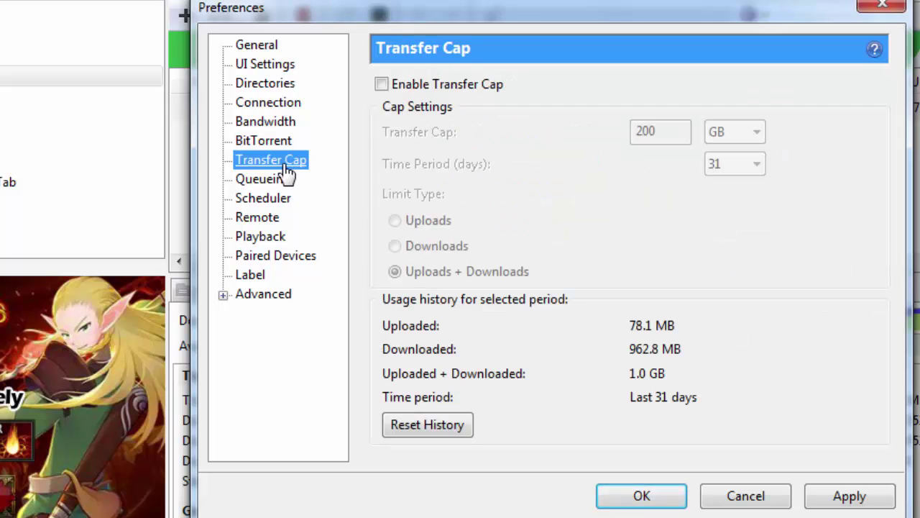
pyautogui.click(266, 189)
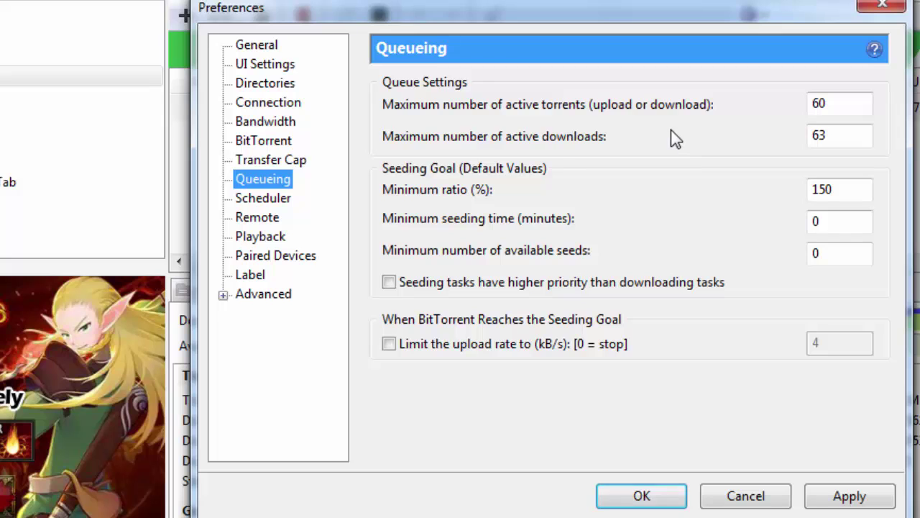
pyautogui.click(846, 188)
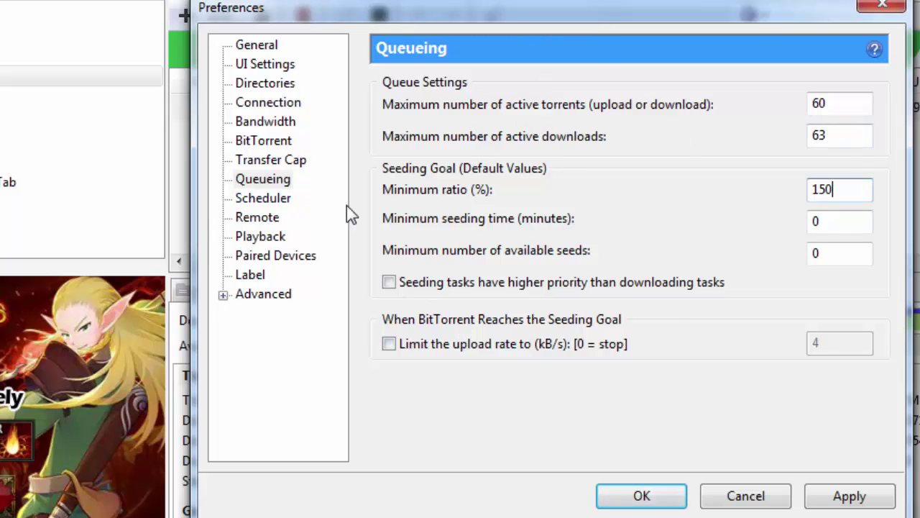
# Inspect the values of the advanced options bt.allow_same_ip, bt.ban_ratio and bt.connect_speed
pyautogui.click(263, 295)
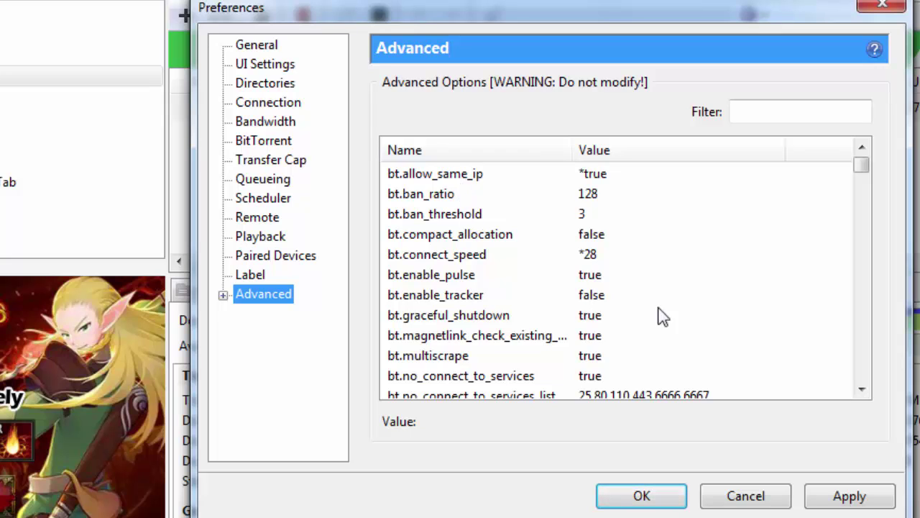
pyautogui.click(449, 177)
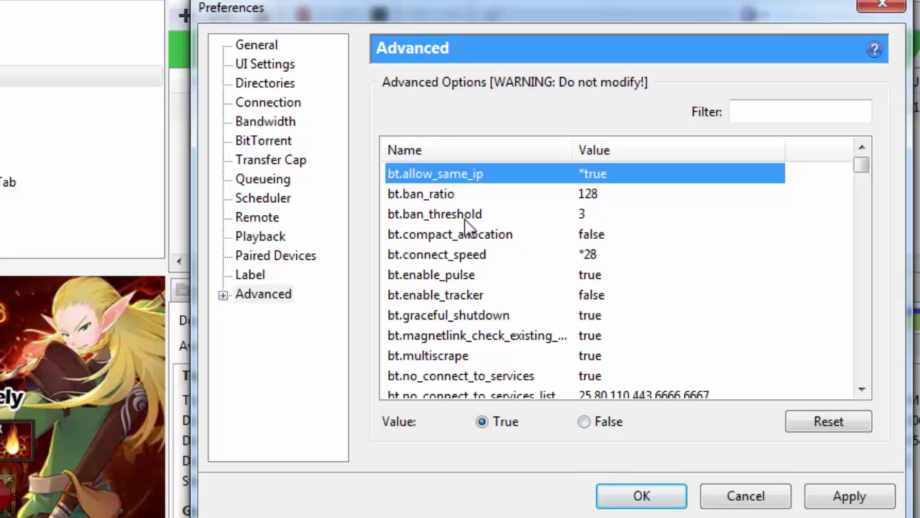
pyautogui.click(464, 195)
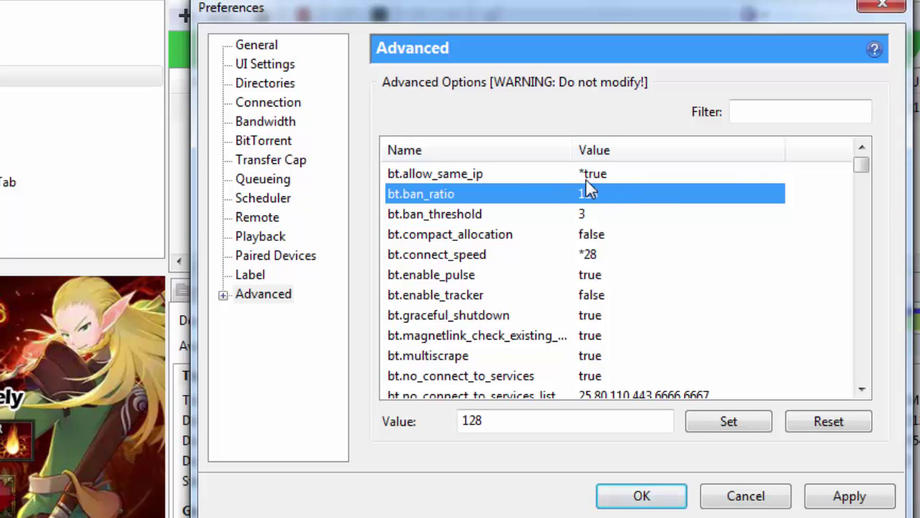
pyautogui.click(397, 256)
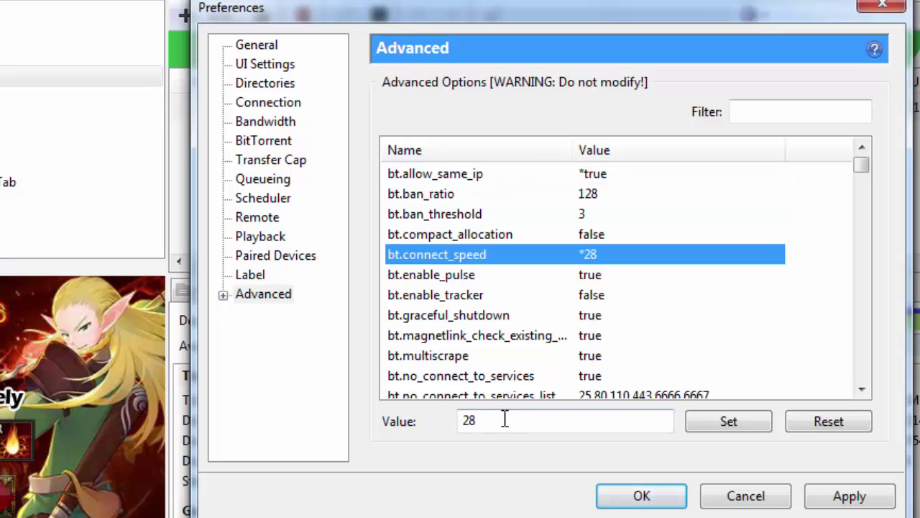
pyautogui.click(466, 421)
pyautogui.doubleClick(466, 420)
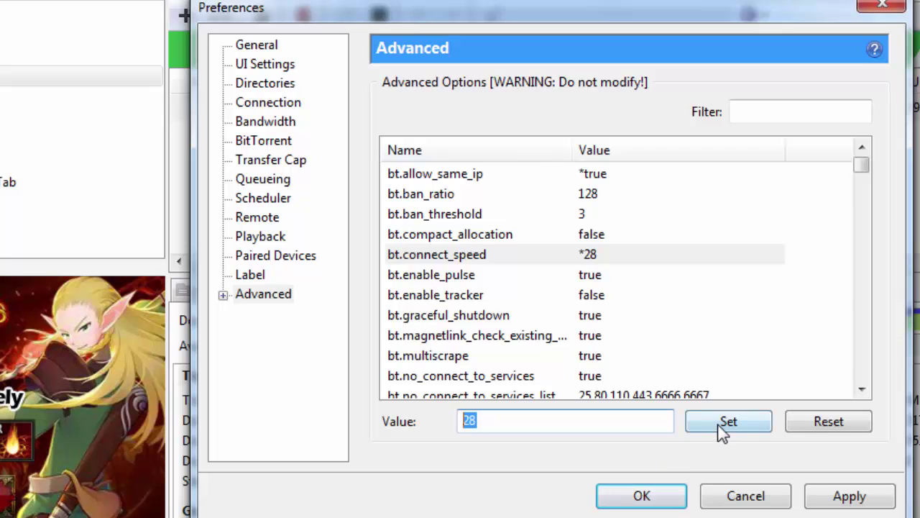
pyautogui.click(542, 255)
# Inspect the values of the advanced options gui.show_notorrents_node and gui.update_rate
pyautogui.scroll(-4, 540, 301)
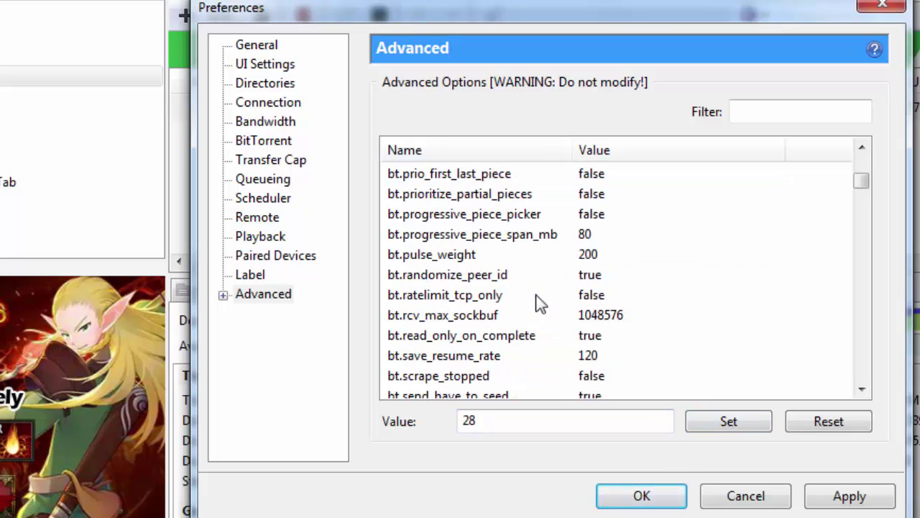
pyautogui.scroll(-10, 540, 302)
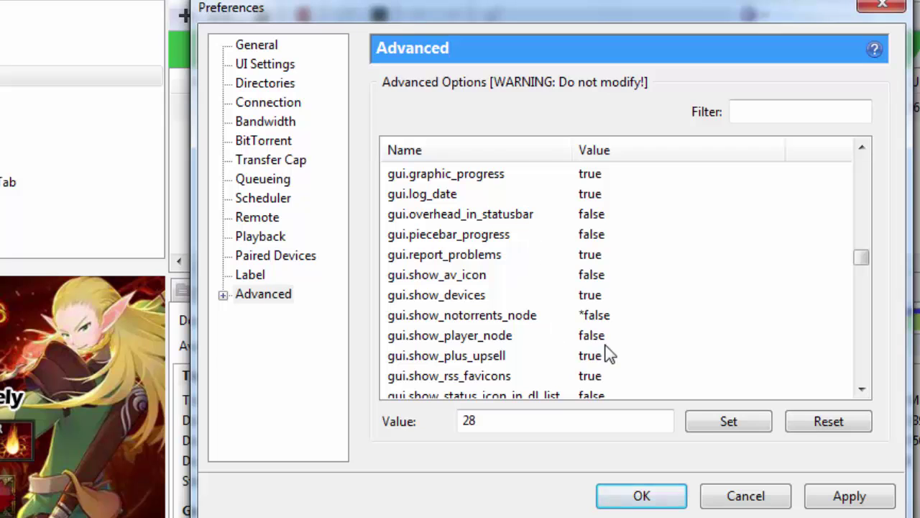
pyautogui.click(594, 316)
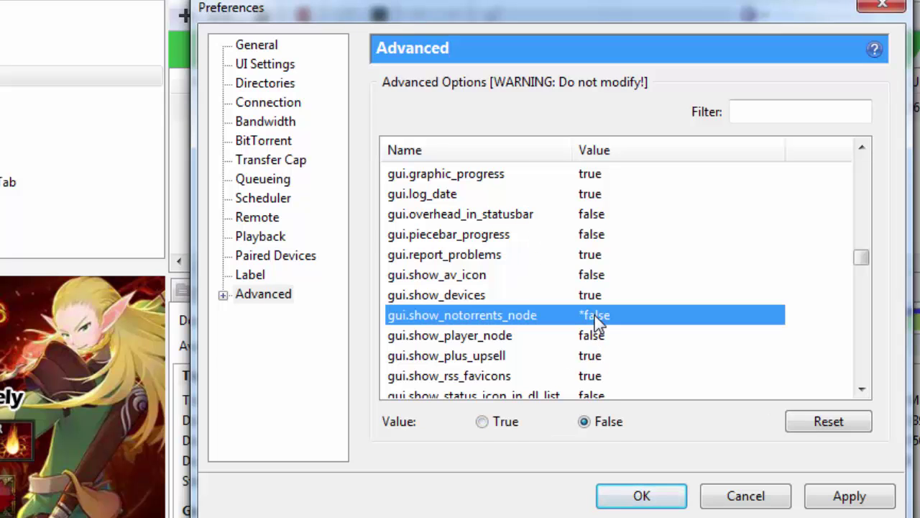
pyautogui.scroll(-2, 594, 316)
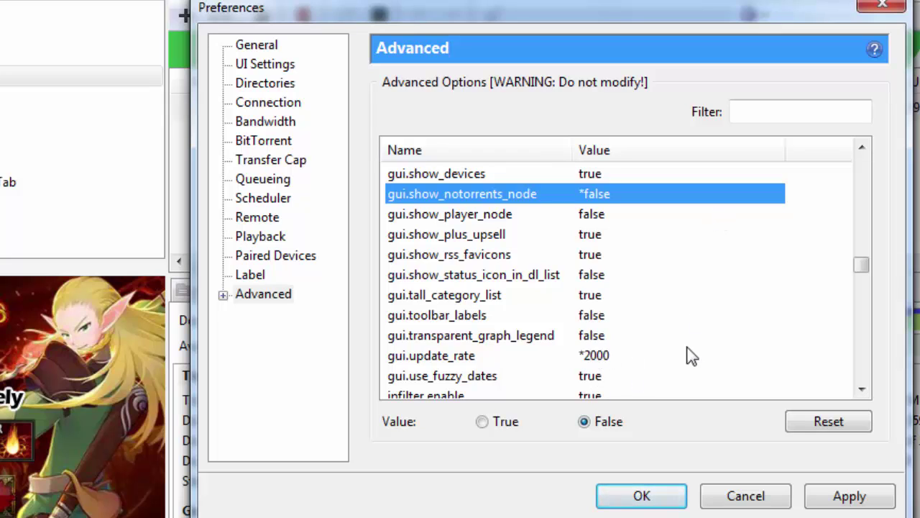
pyautogui.click(454, 356)
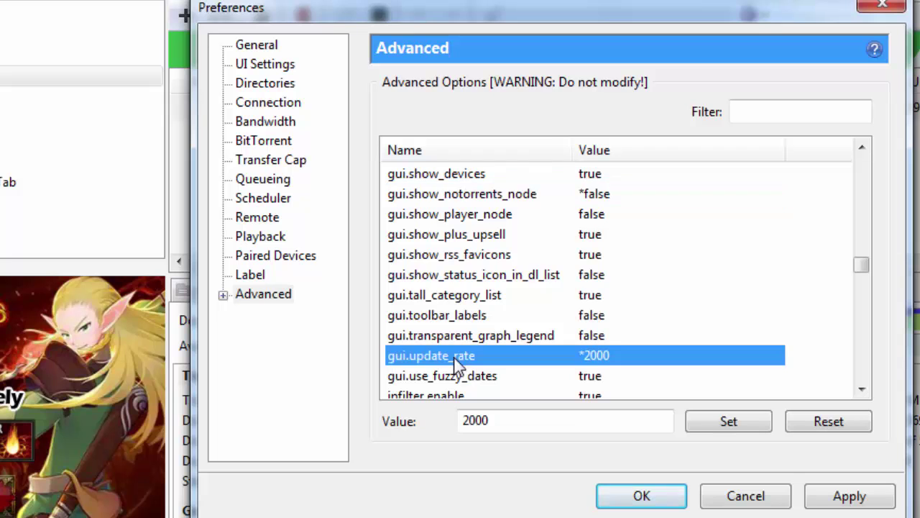
# Inspect the values of the advanced options net.max_halfopen and net.outgoing_port
pyautogui.scroll(-3, 719, 318)
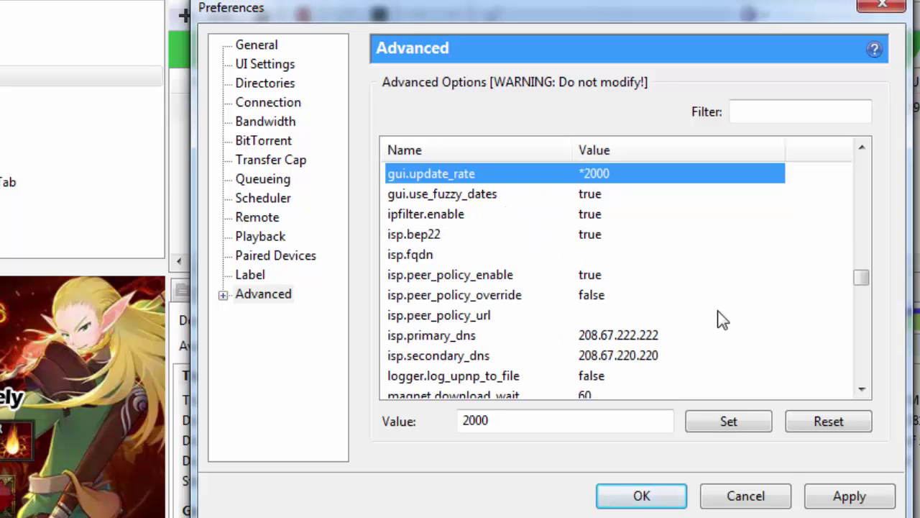
pyautogui.scroll(-4, 723, 319)
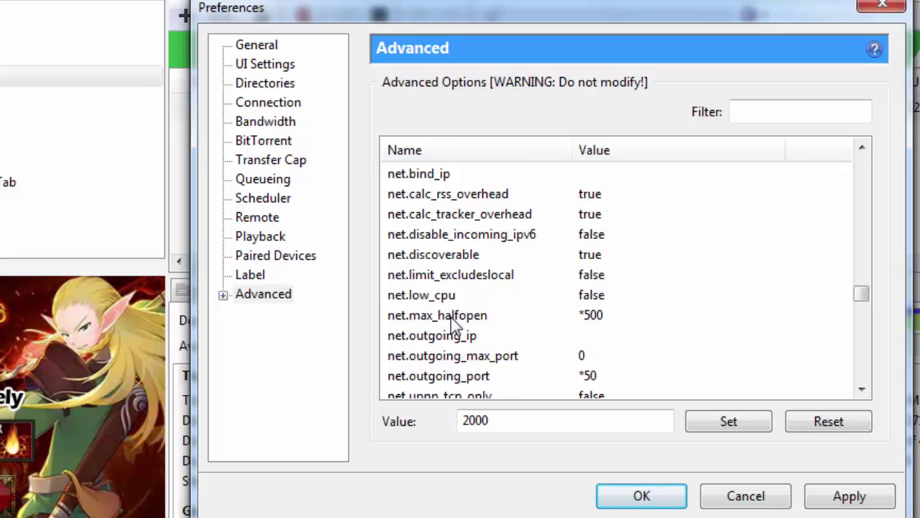
pyautogui.click(598, 320)
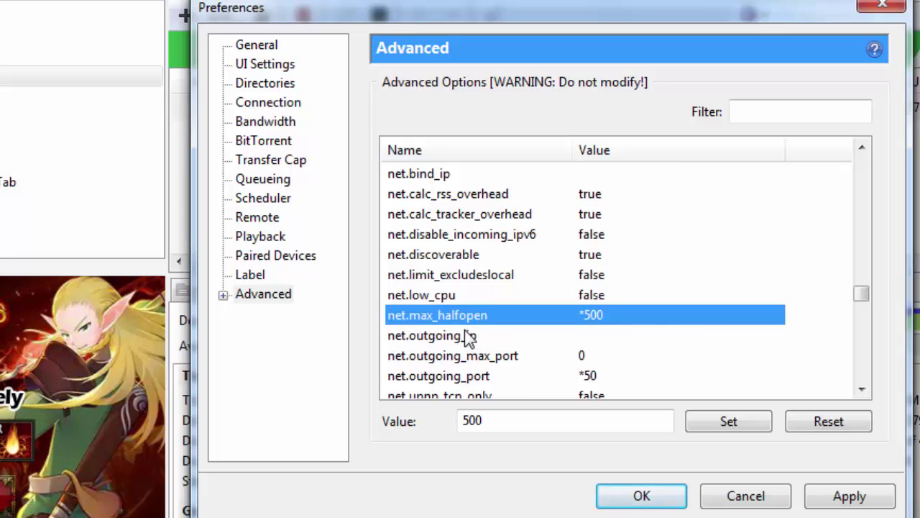
pyautogui.scroll(-1, 468, 364)
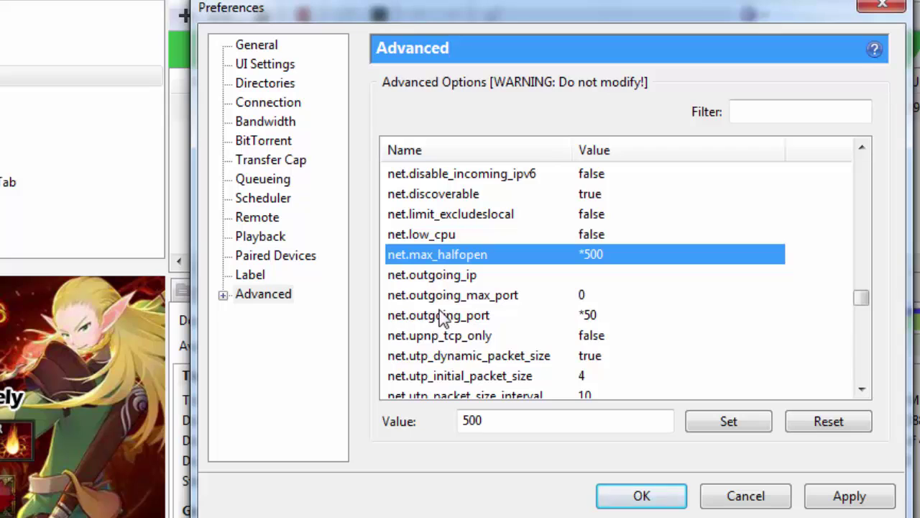
pyautogui.click(590, 317)
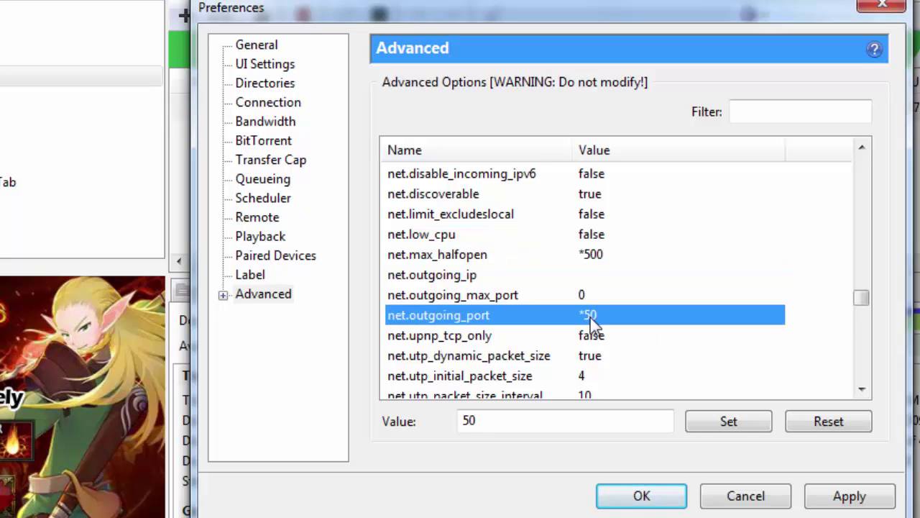
# Inspect the value of the advanced option peer.disconnect_inactive_interval, located after the net and offers entries
pyautogui.scroll(-2, 590, 317)
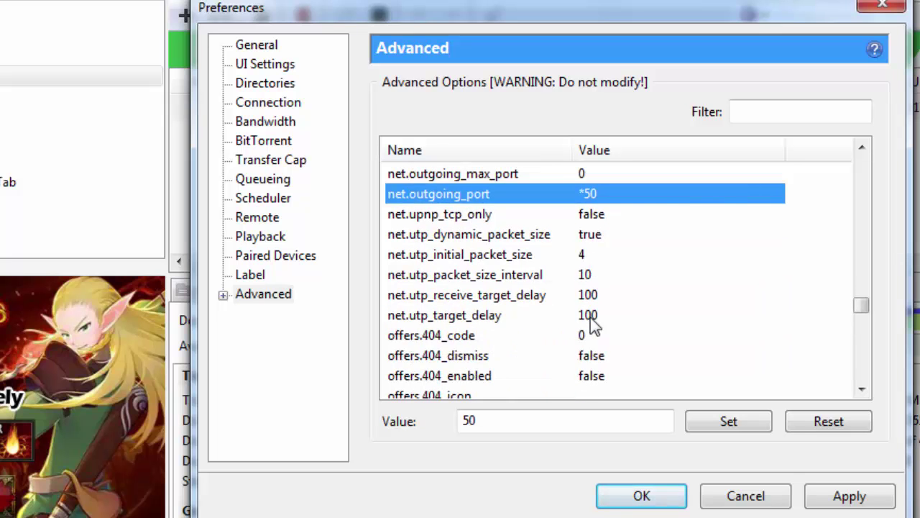
pyautogui.scroll(-1, 590, 317)
pyautogui.scroll(-2, 590, 317)
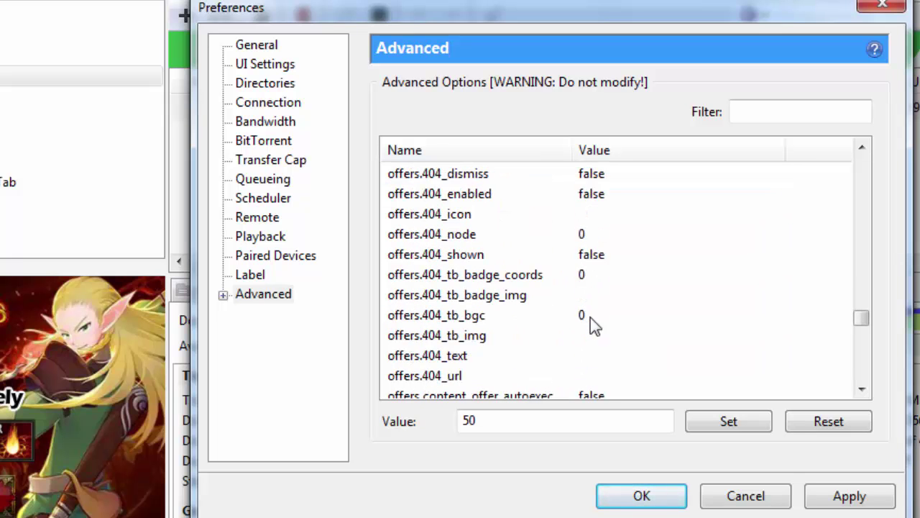
pyautogui.scroll(-2, 590, 317)
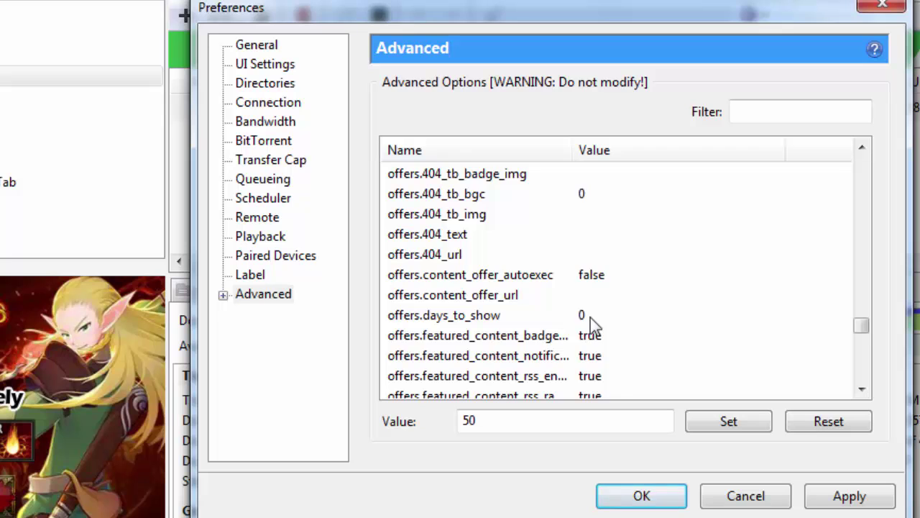
pyautogui.scroll(-2, 590, 321)
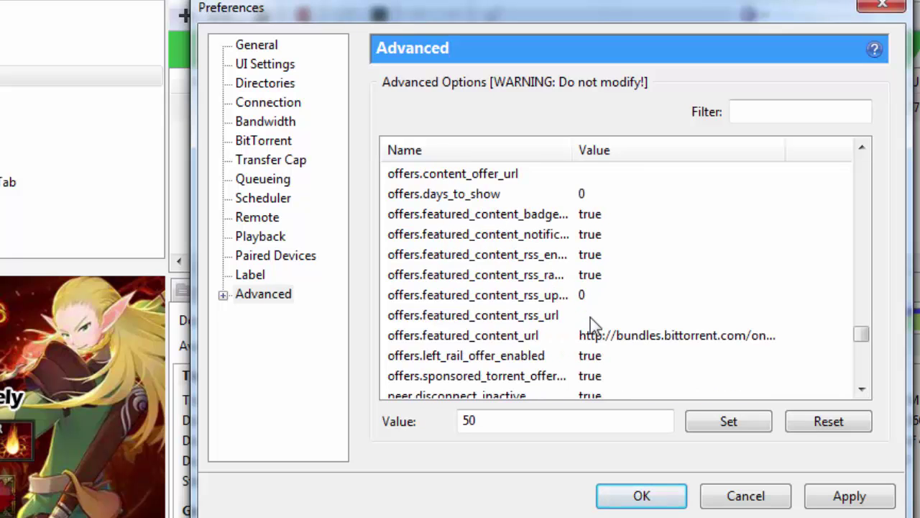
pyautogui.scroll(-1, 591, 317)
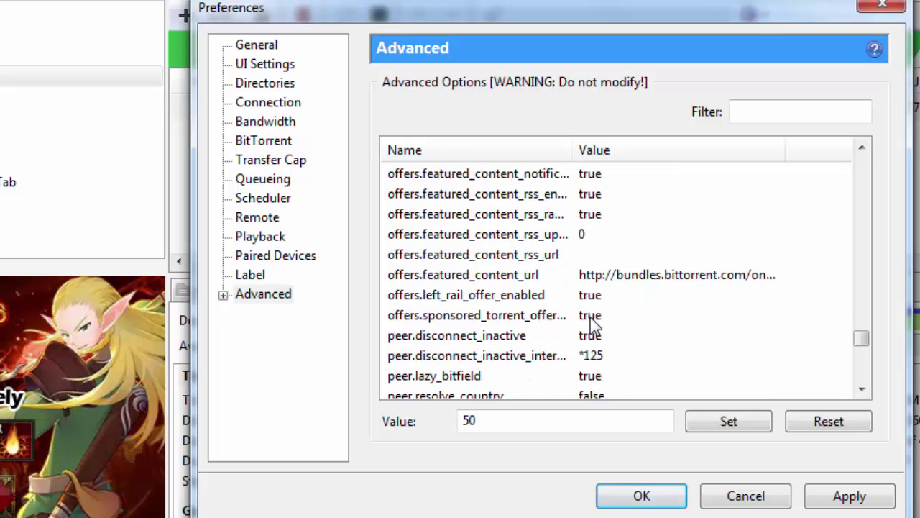
pyautogui.click(420, 356)
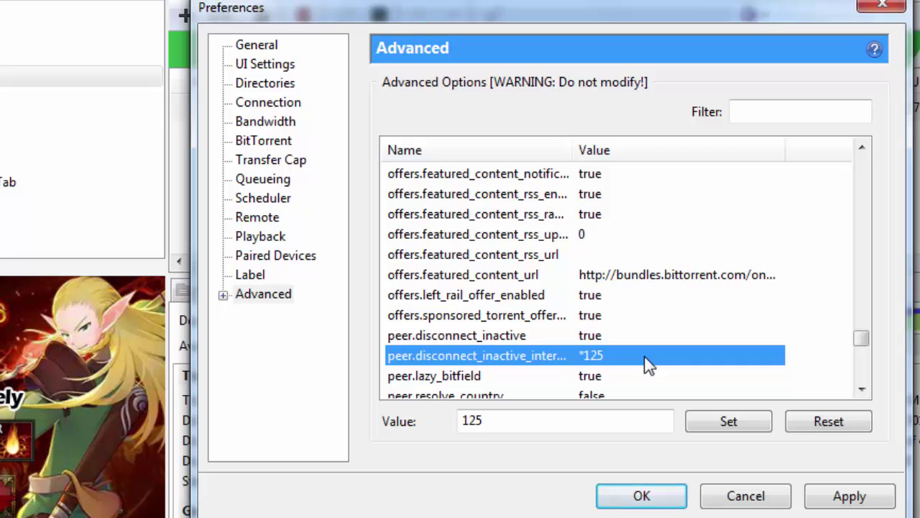
# Inspect the value of the advanced option rss.update_interval, located after the queue and resume entries
pyautogui.scroll(-1, 646, 364)
pyautogui.scroll(-1, 646, 364)
pyautogui.scroll(-3, 646, 364)
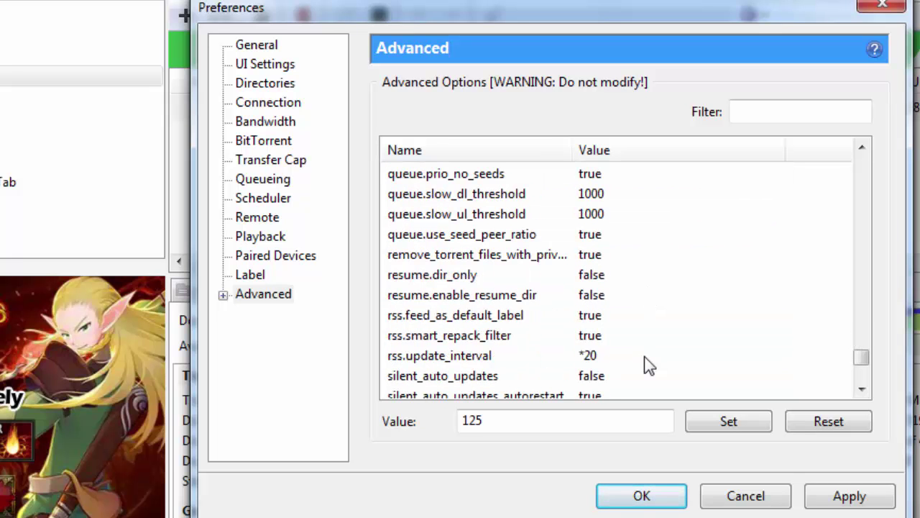
pyautogui.click(417, 358)
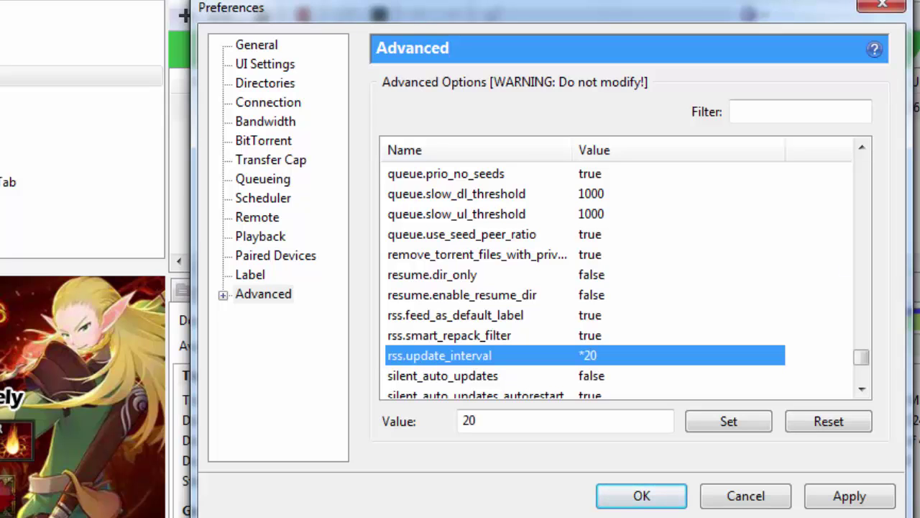
# Review the remaining advanced options through the webui entries, and accept the preferences to return to the torrent list
pyautogui.scroll(-3, 791, 316)
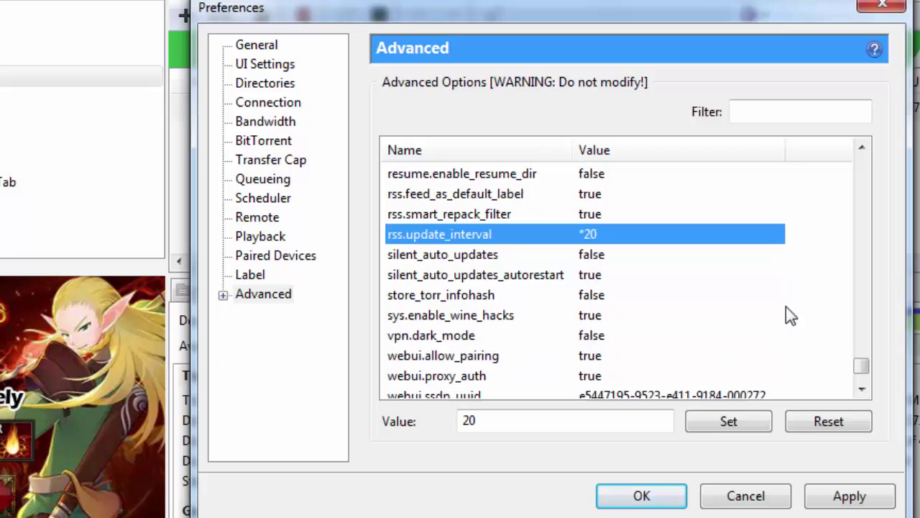
pyautogui.scroll(-1, 791, 316)
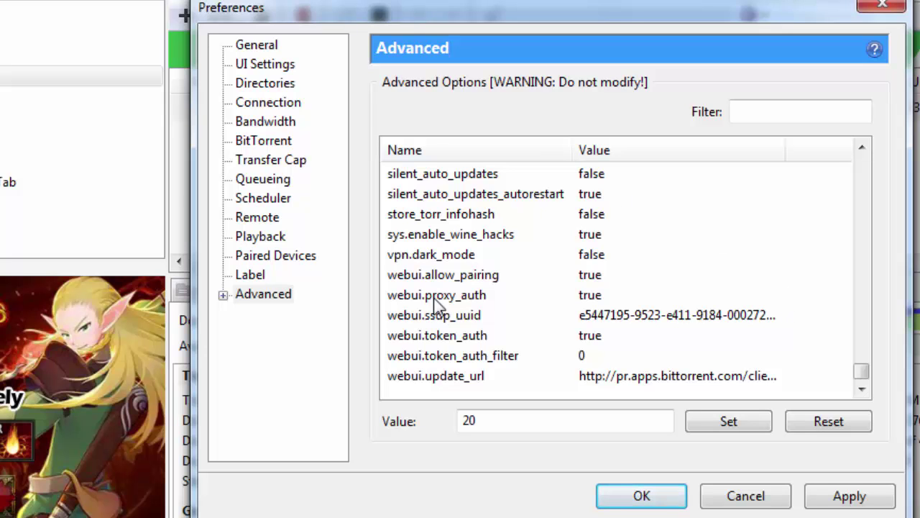
pyautogui.click(619, 501)
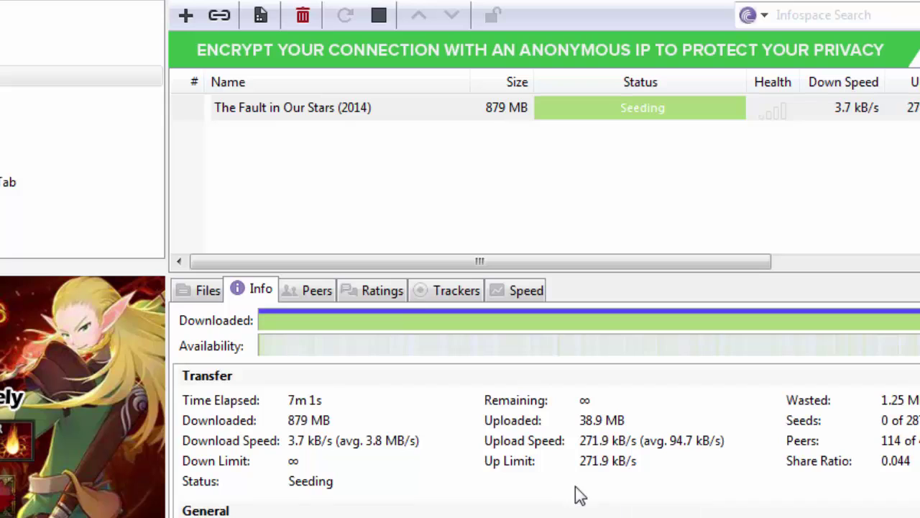